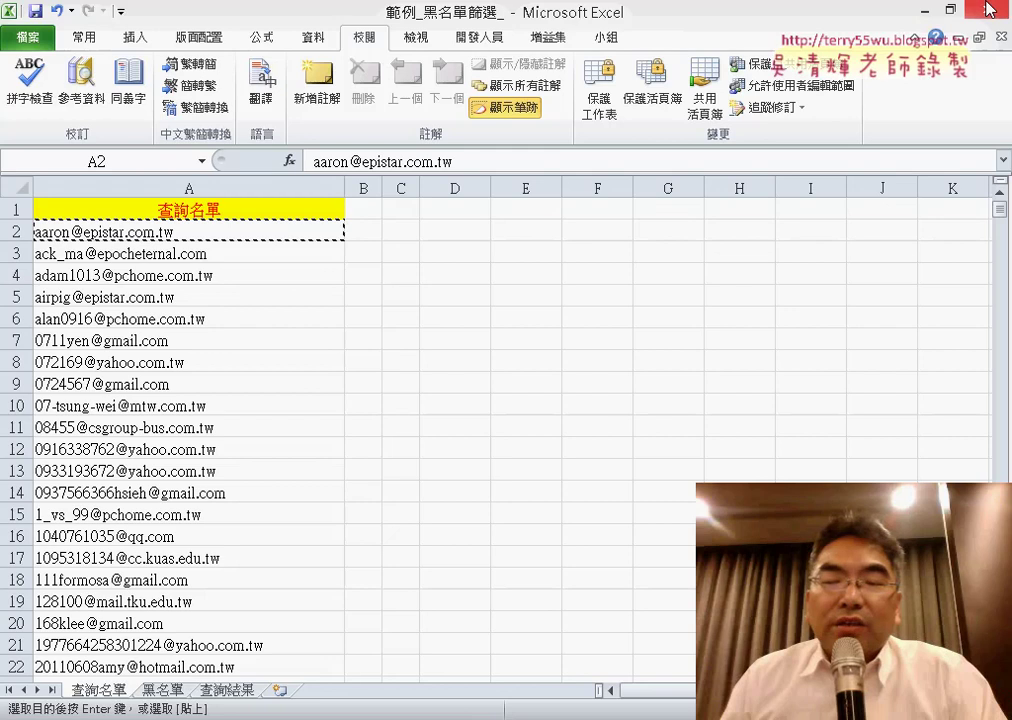
# Switch to the 04數學函數 workbook's COUNT sheet, select E8, and highlight the data block A2:K7.
pyautogui.click(990, 10)
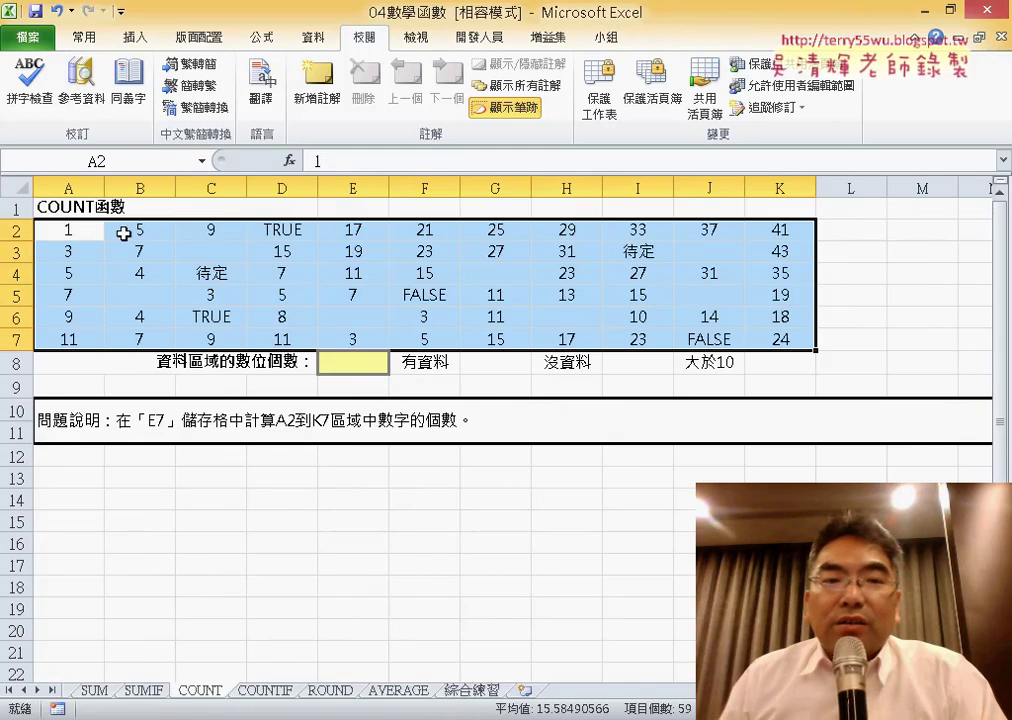
pyautogui.click(352, 362)
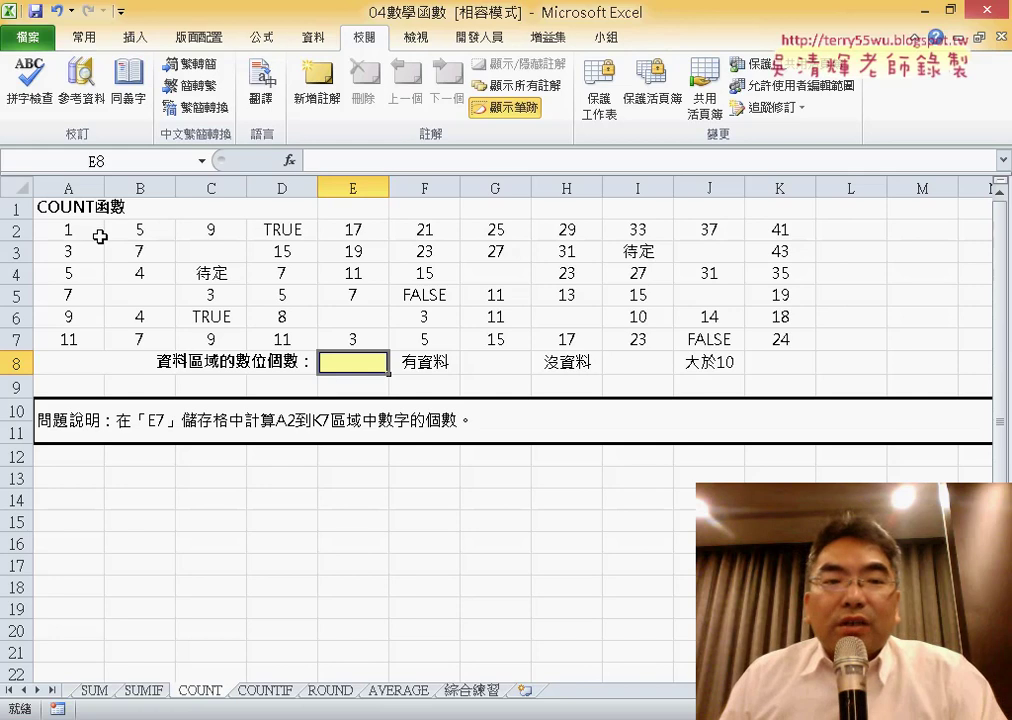
pyautogui.moveTo(100, 236); pyautogui.dragTo(782, 347)
# Open Insert Function for E8 and browse the Statistical function list.
pyautogui.click(374, 362)
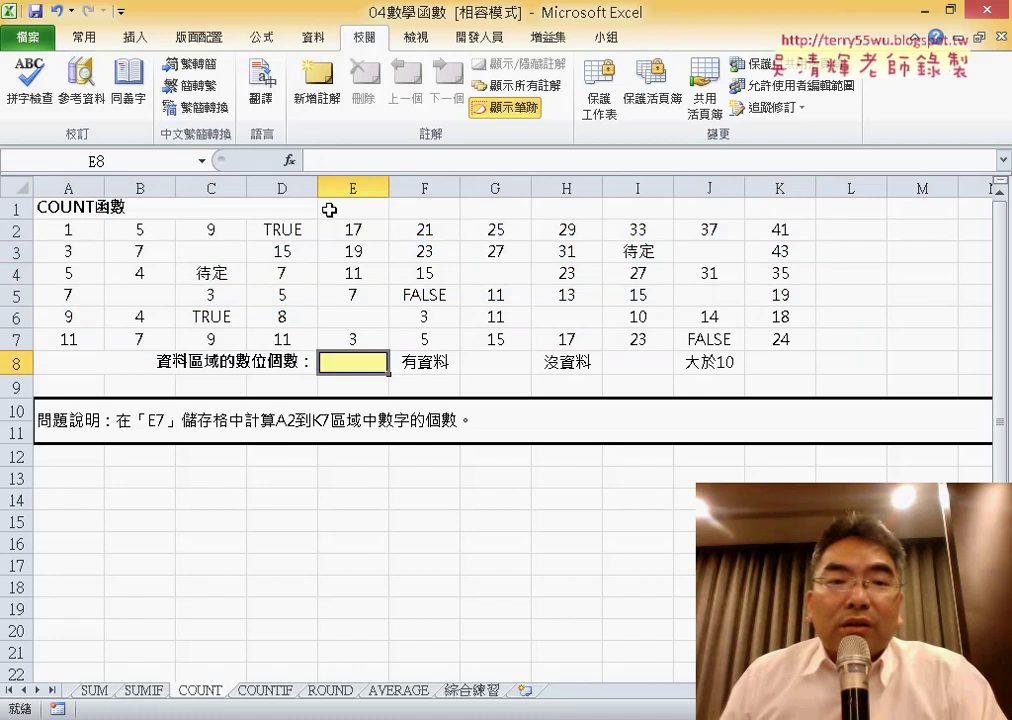
pyautogui.click(289, 160)
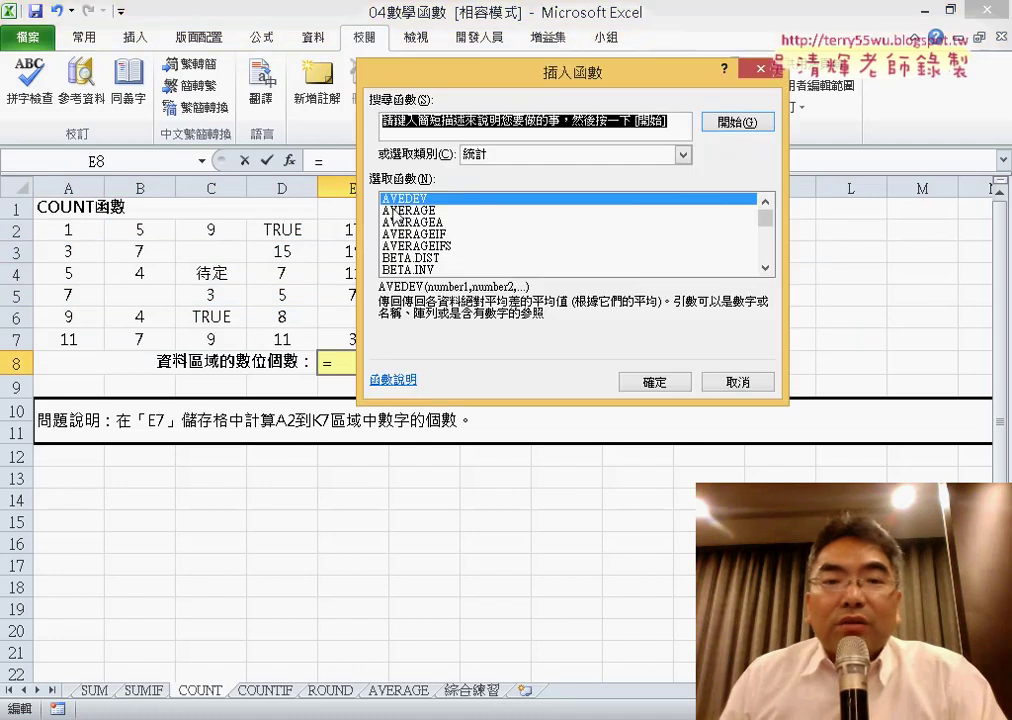
pyautogui.click(765, 267)
pyautogui.doubleClick(765, 267)
pyautogui.doubleClick(765, 267)
pyautogui.doubleClick(765, 267)
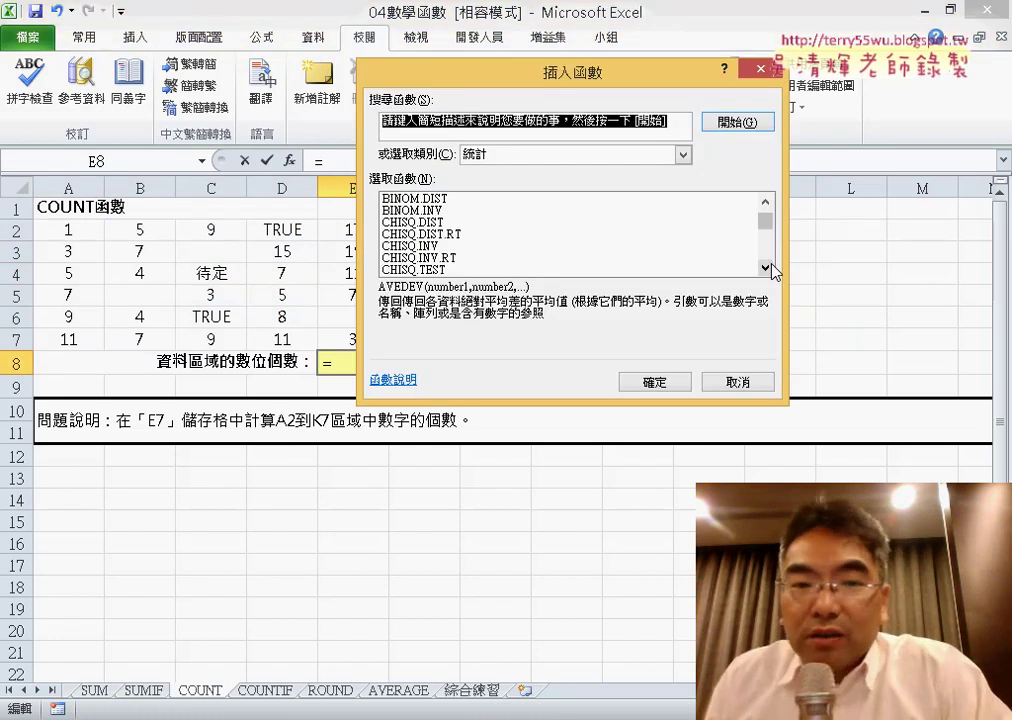
pyautogui.doubleClick(765, 267)
pyautogui.doubleClick(765, 267)
# Insert COUNT in E8 with Value1 set to A2:K7.
pyautogui.click(430, 258)
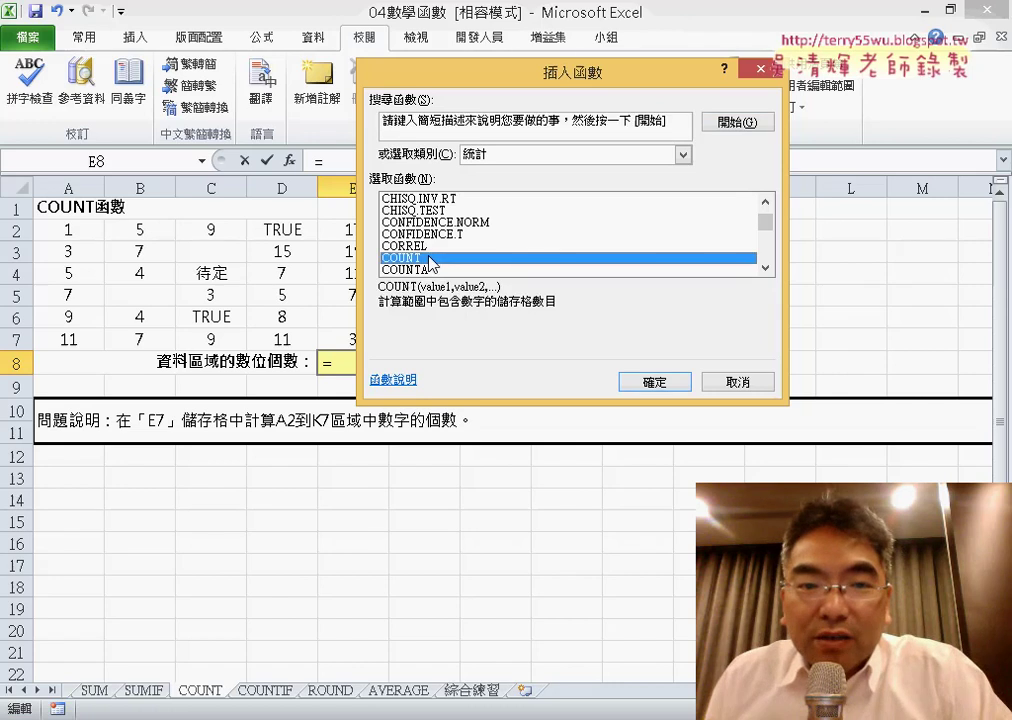
pyautogui.doubleClick(430, 258)
pyautogui.moveTo(505, 88); pyautogui.dragTo(301, 383)
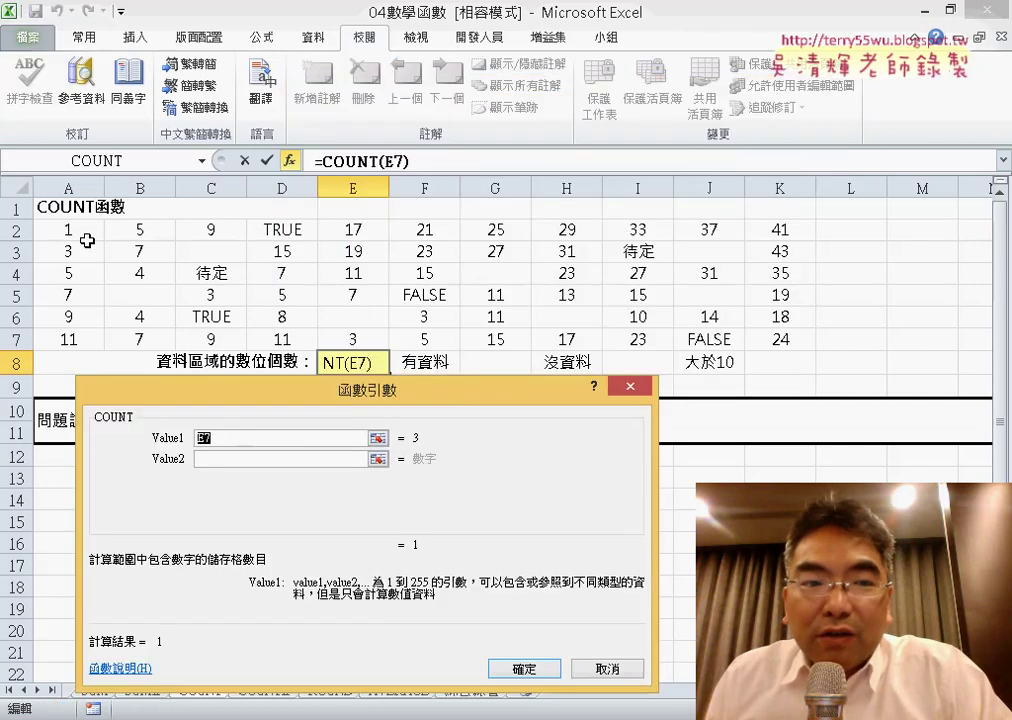
pyautogui.moveTo(84, 238)
pyautogui.mouseDown()
pyautogui.moveTo(722, 340)
pyautogui.moveTo(780, 340)
pyautogui.mouseUp()
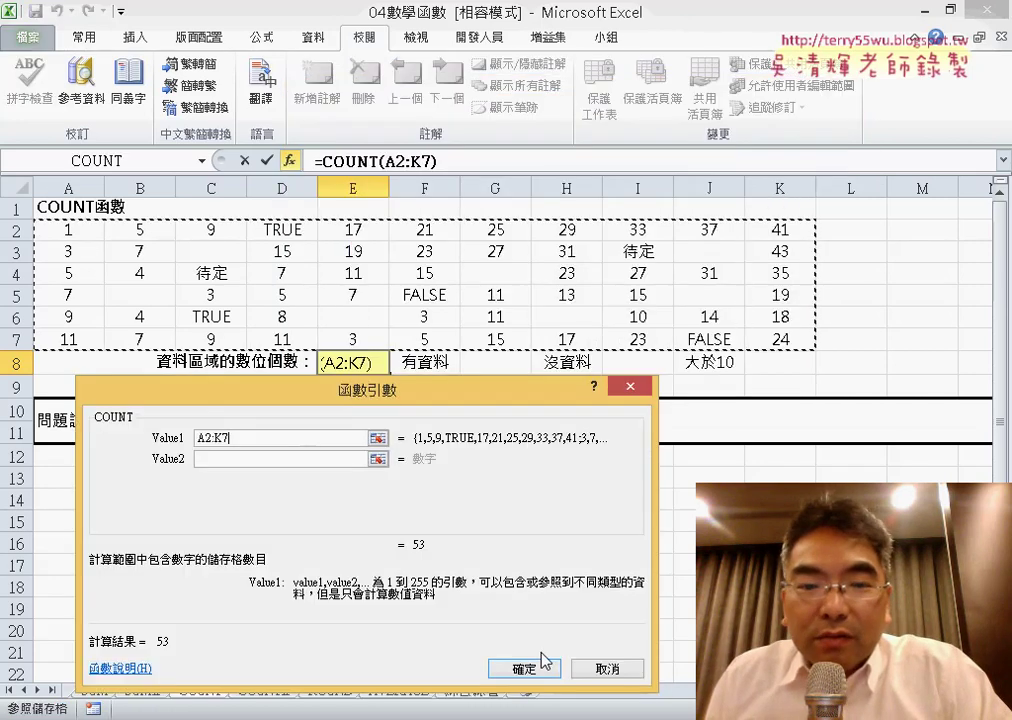
pyautogui.click(525, 604)
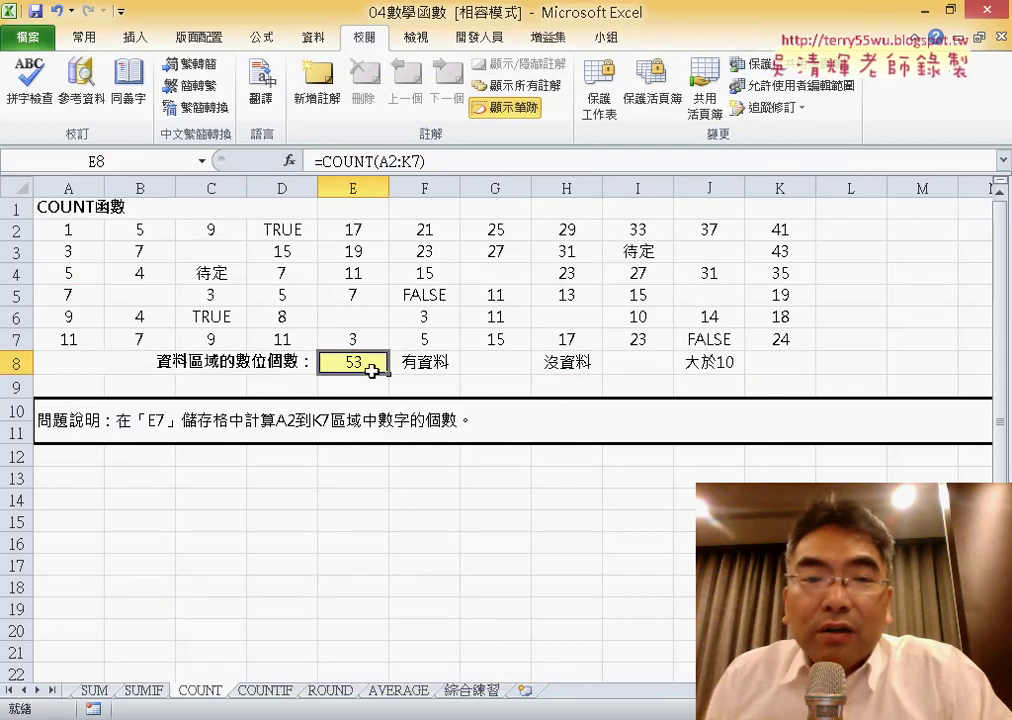
# Reopen the COUNT arguments in E8 to check the result of 53, then close them.
pyautogui.click(355, 161)
pyautogui.click(289, 160)
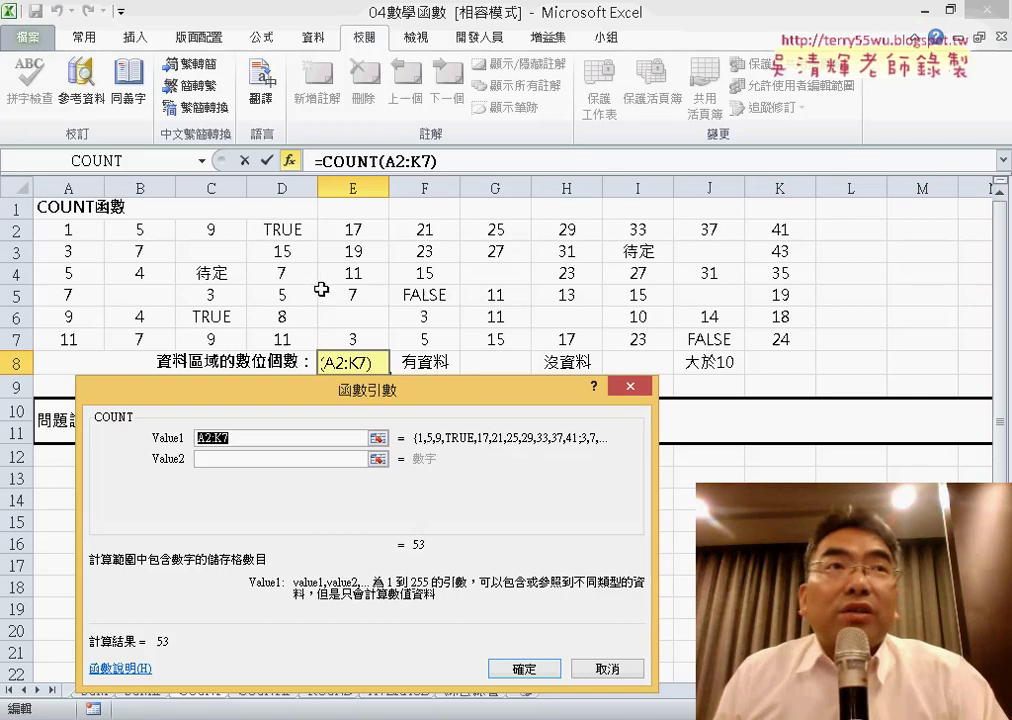
pyautogui.click(522, 668)
# Build =COUNTA(A2:K7) in G8 from the Statistical function list, previewing 59.
pyautogui.click(494, 360)
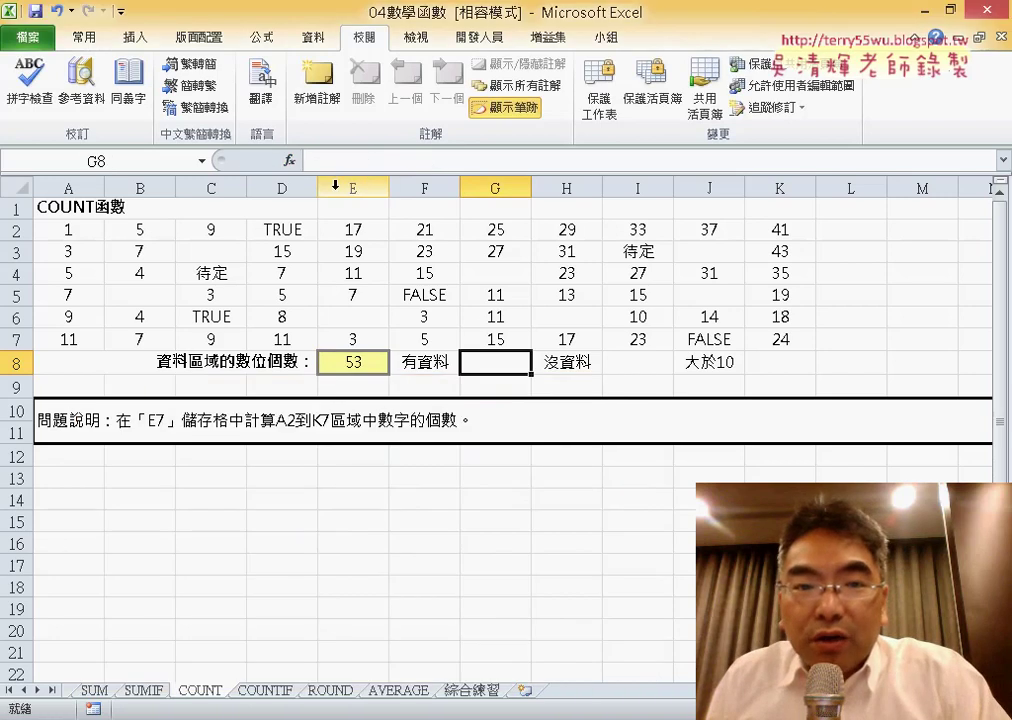
pyautogui.click(289, 160)
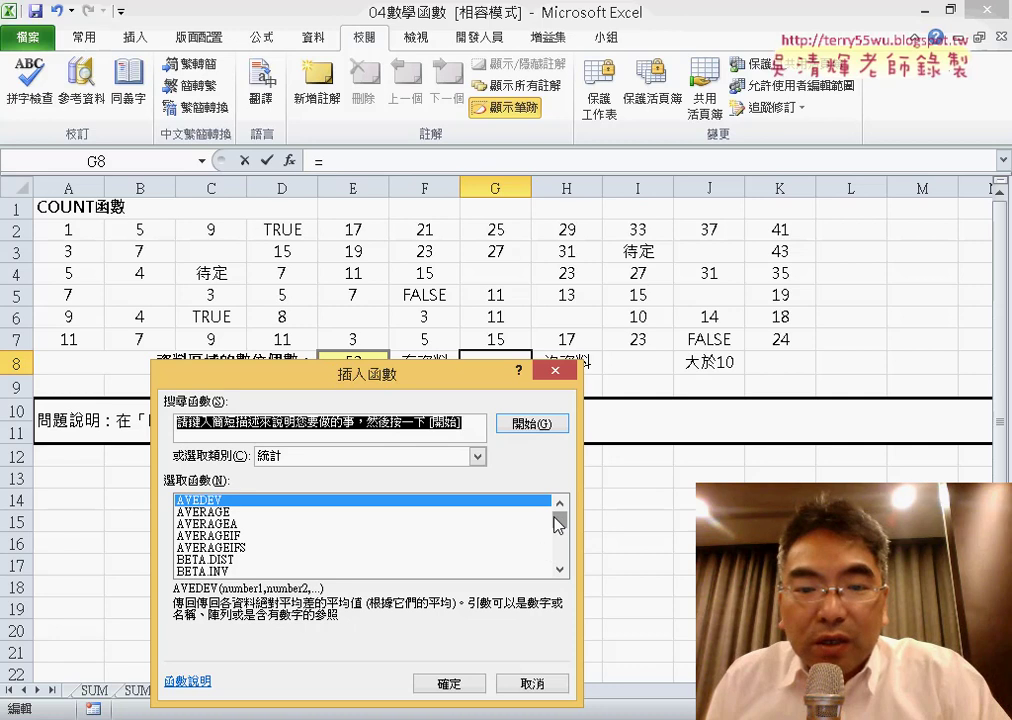
pyautogui.moveTo(557, 524); pyautogui.dragTo(563, 533)
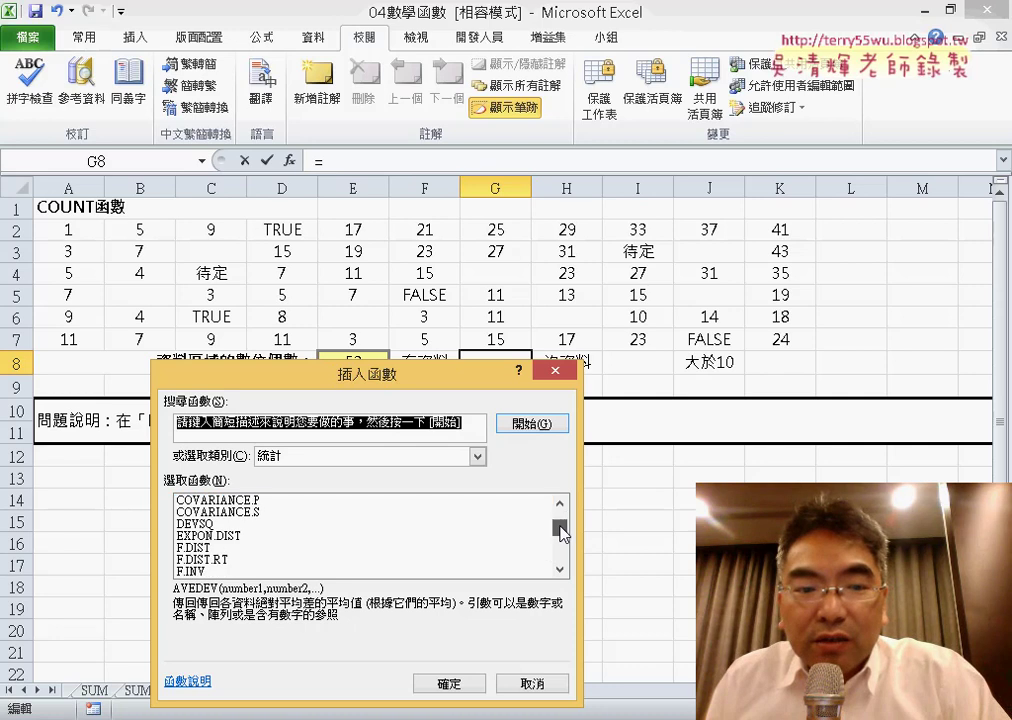
pyautogui.click(559, 504)
pyautogui.click(559, 504)
pyautogui.click(559, 504)
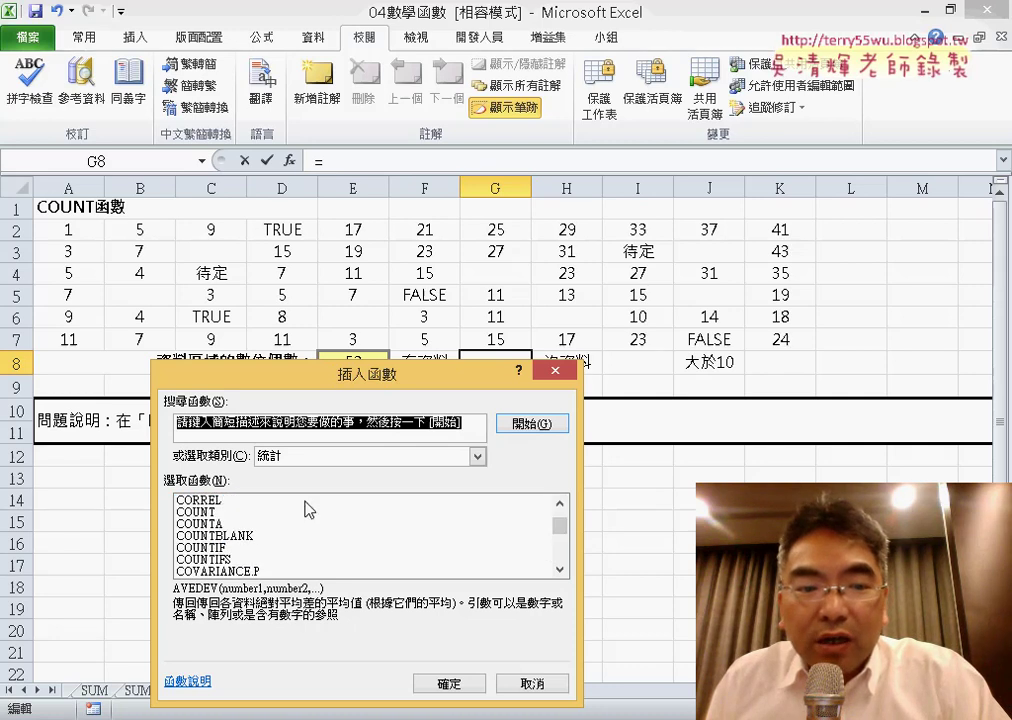
pyautogui.click(226, 524)
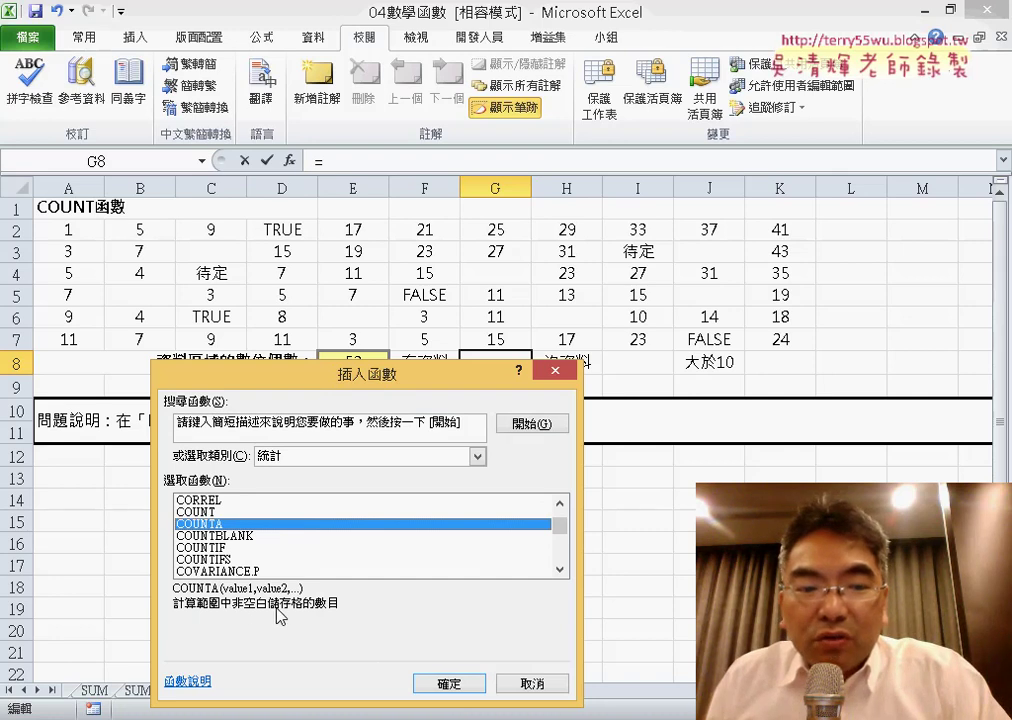
pyautogui.click(476, 686)
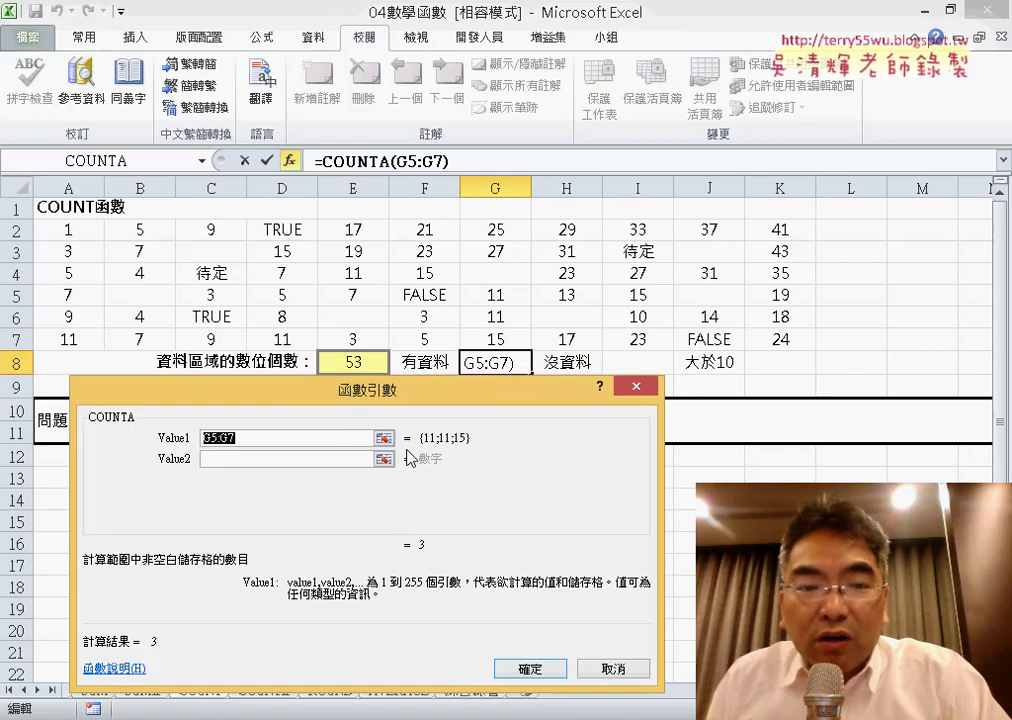
pyautogui.moveTo(80, 228); pyautogui.dragTo(767, 343)
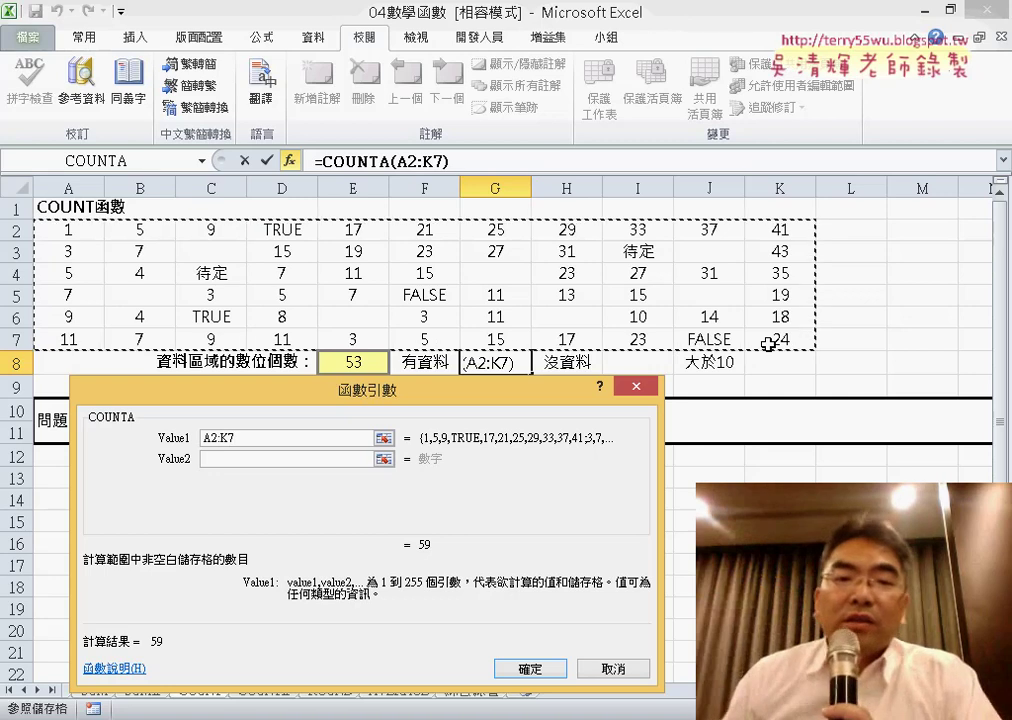
# Confirm COUNTA in G8, then start Insert Function for I8 and scroll to the COUNT functions.
pyautogui.click(530, 668)
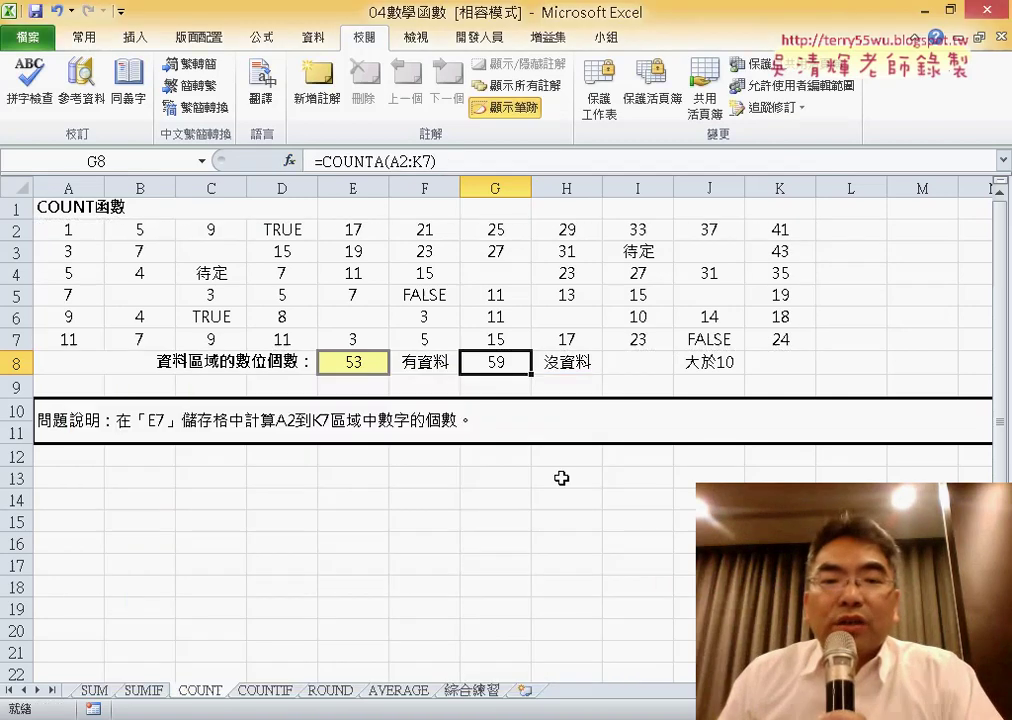
pyautogui.click(637, 362)
pyautogui.click(289, 160)
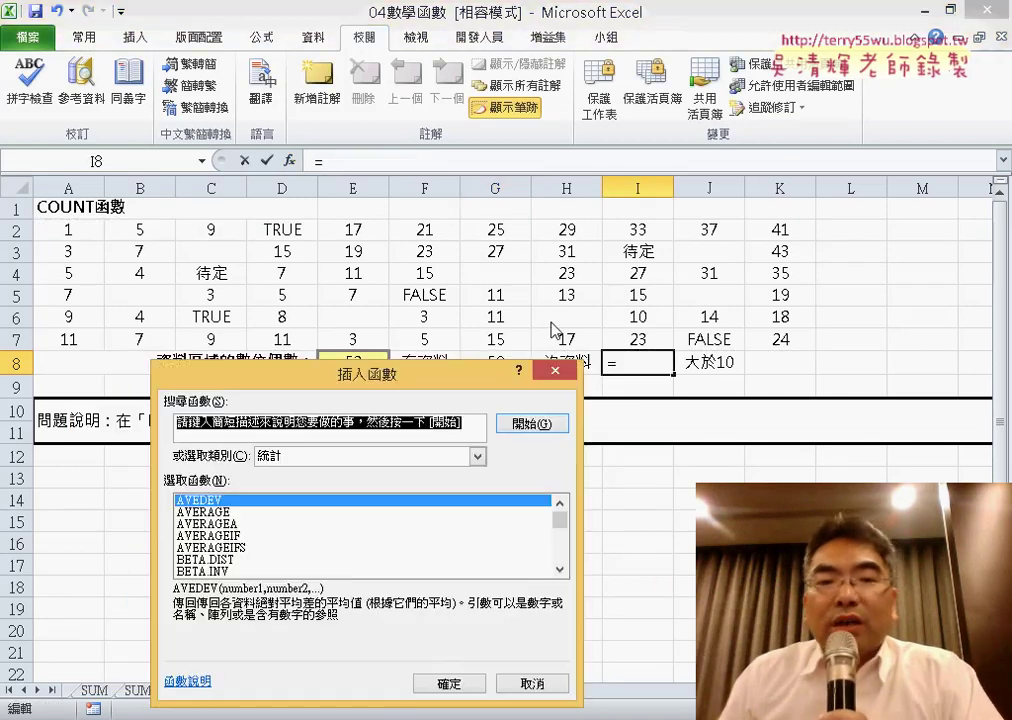
pyautogui.moveTo(468, 372); pyautogui.dragTo(558, 150)
pyautogui.click(645, 344)
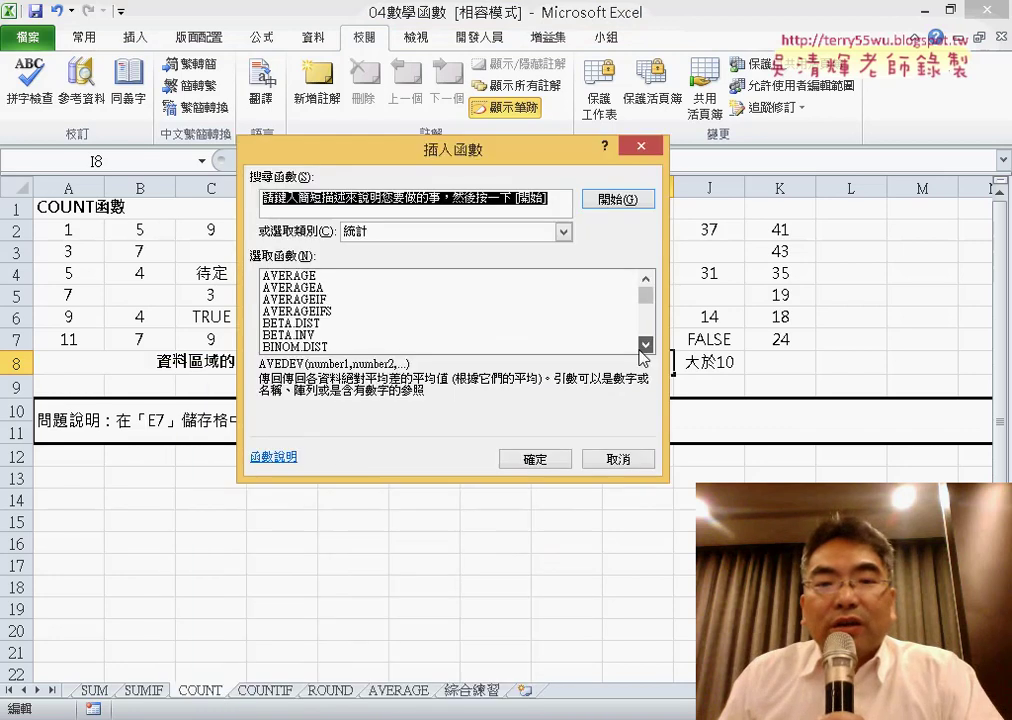
pyautogui.click(645, 344)
pyautogui.click(645, 344)
pyautogui.click(645, 344)
pyautogui.click(645, 344)
pyautogui.click(645, 344)
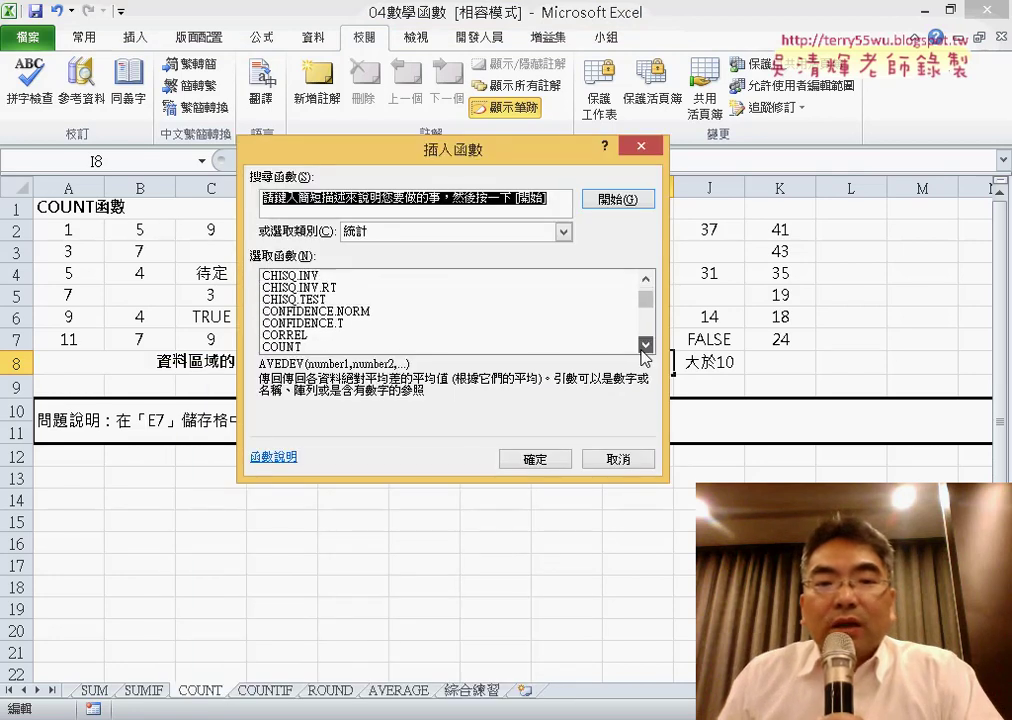
pyautogui.click(645, 344)
pyautogui.click(645, 344)
pyautogui.click(645, 344)
# Insert =COUNTBLANK(A2:K7) in I8 to count the 7 empty cells.
pyautogui.click(335, 324)
pyautogui.doubleClick(336, 324)
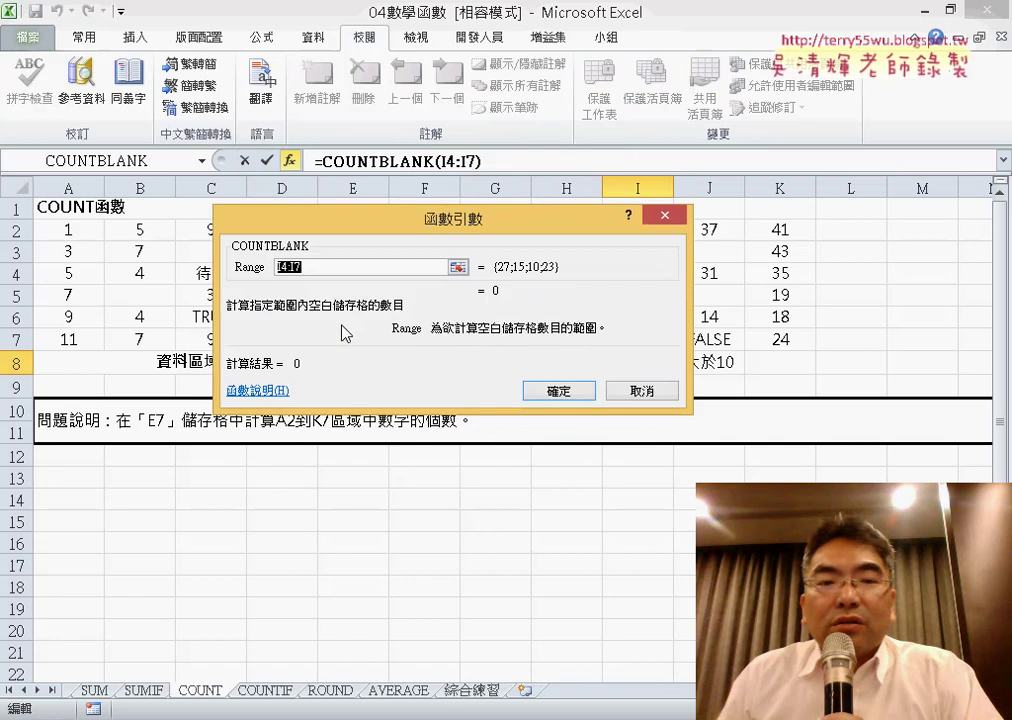
pyautogui.moveTo(390, 218); pyautogui.dragTo(295, 406)
pyautogui.moveTo(68, 229)
pyautogui.mouseDown()
pyautogui.moveTo(211, 316)
pyautogui.moveTo(776, 341)
pyautogui.mouseUp()
pyautogui.click(267, 160)
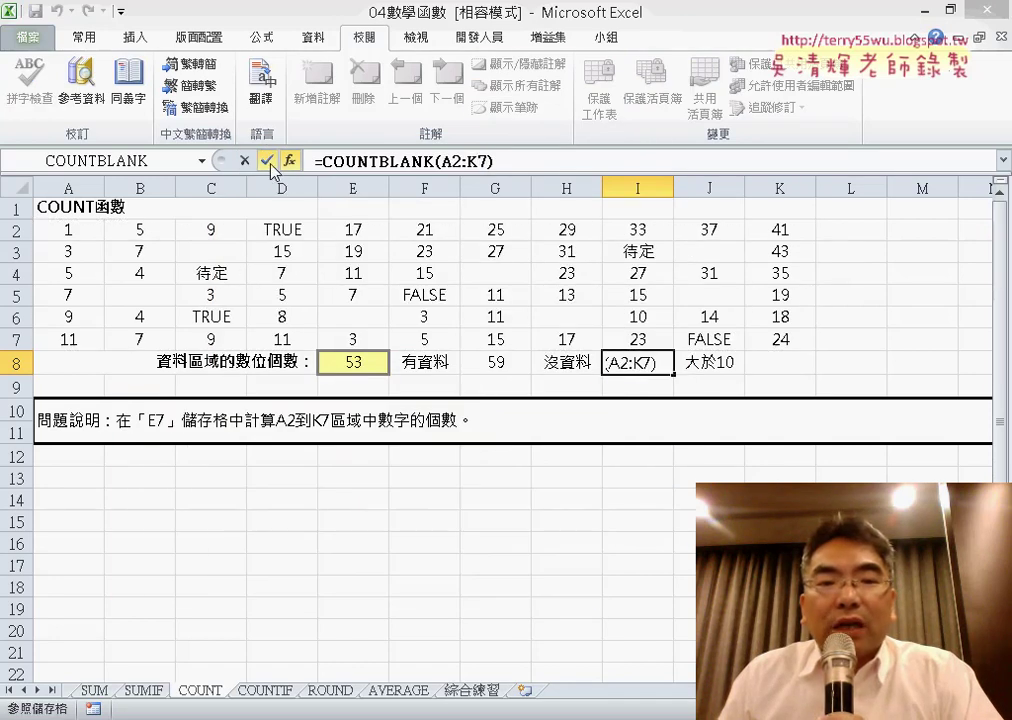
# Select K8 and start a COUNTIF formula from the Statistical function list.
pyautogui.click(772, 365)
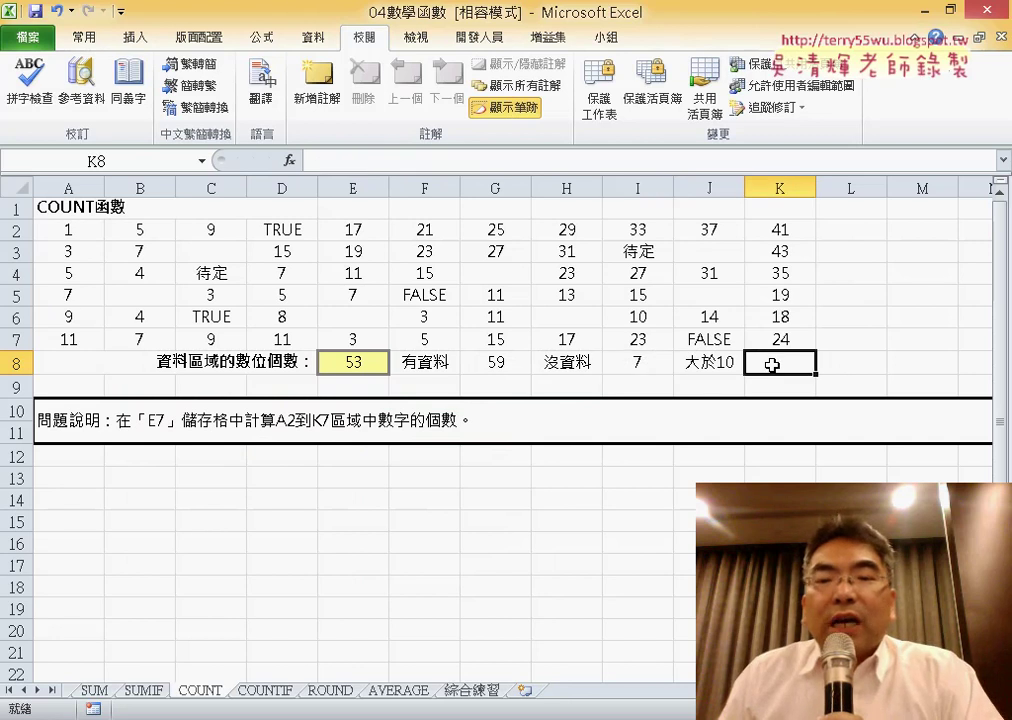
pyautogui.click(290, 161)
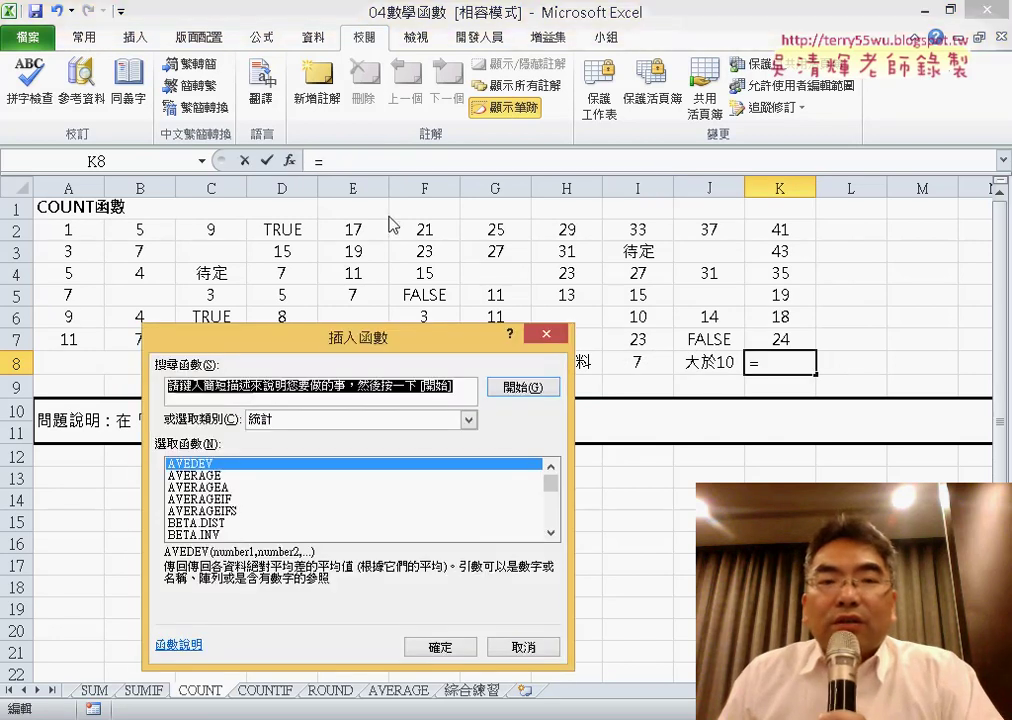
pyautogui.moveTo(370, 335); pyautogui.dragTo(470, 157)
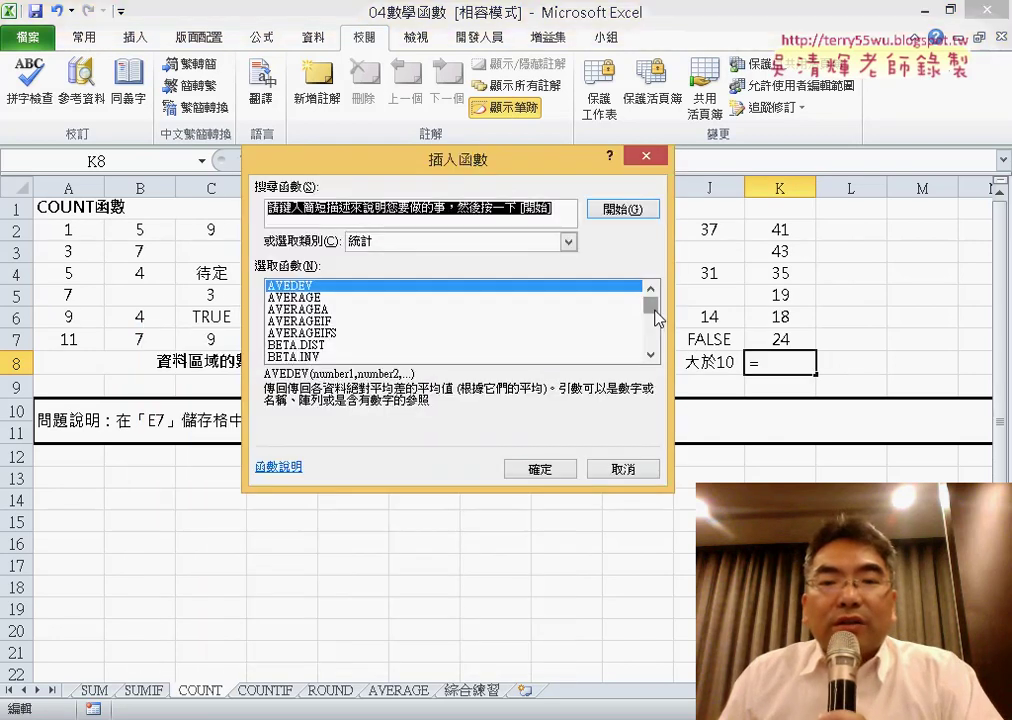
pyautogui.moveTo(656, 318); pyautogui.dragTo(658, 327)
pyautogui.click(651, 290)
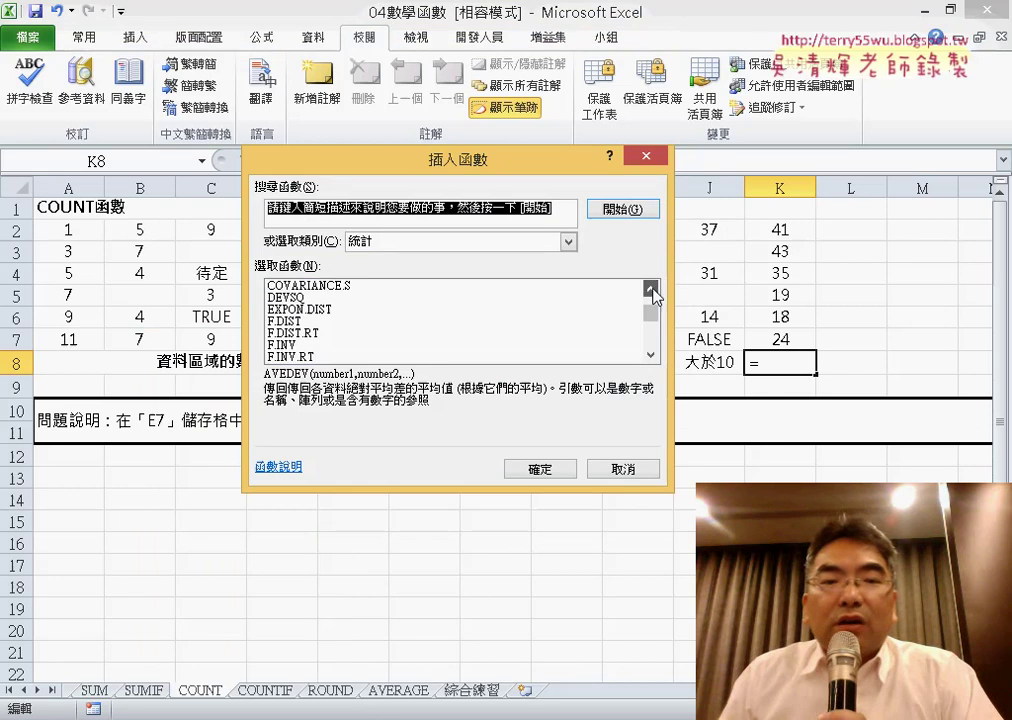
pyautogui.click(651, 290)
pyautogui.click(651, 290)
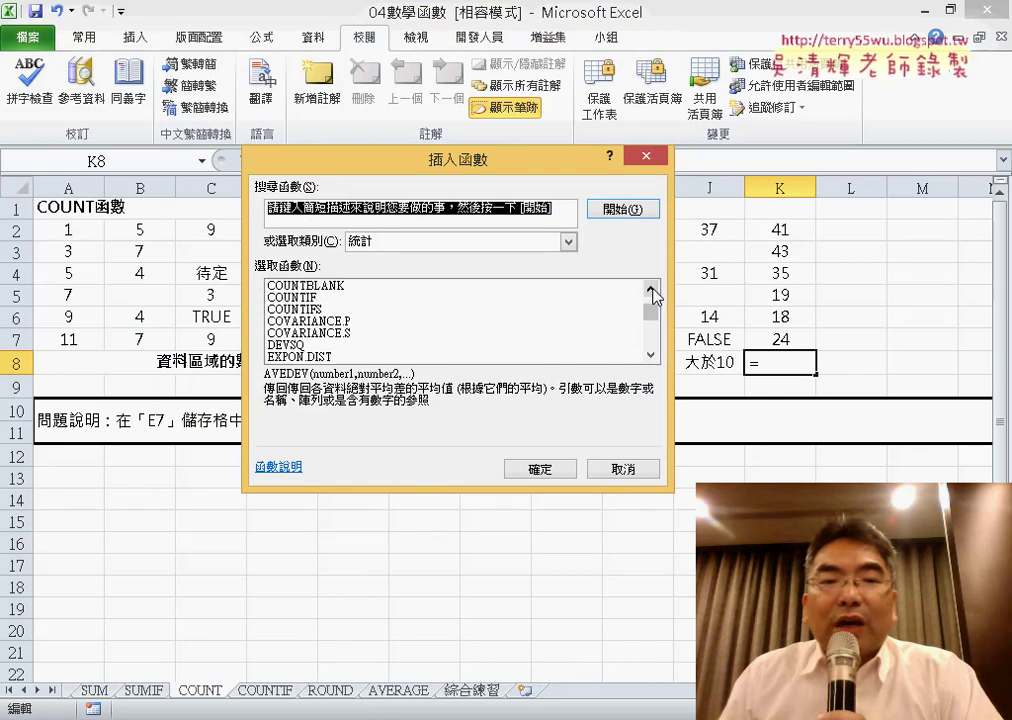
pyautogui.doubleClick(333, 298)
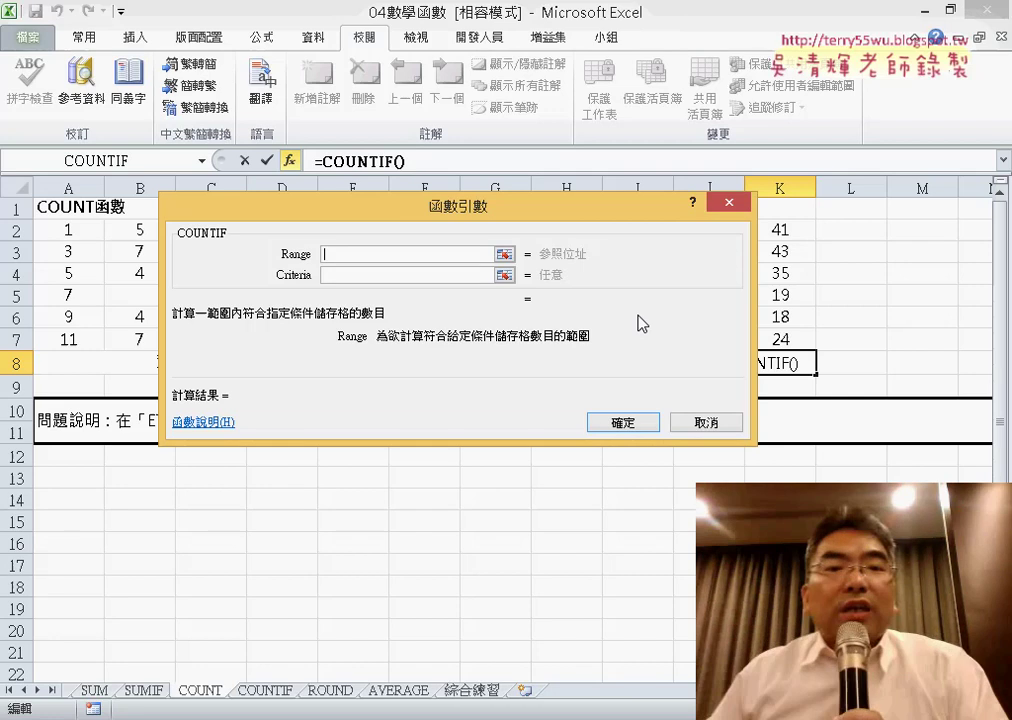
# Set COUNTIF's range to A2:K7 and criteria to ">10", giving 32 in K8.
pyautogui.moveTo(533, 226); pyautogui.dragTo(518, 412)
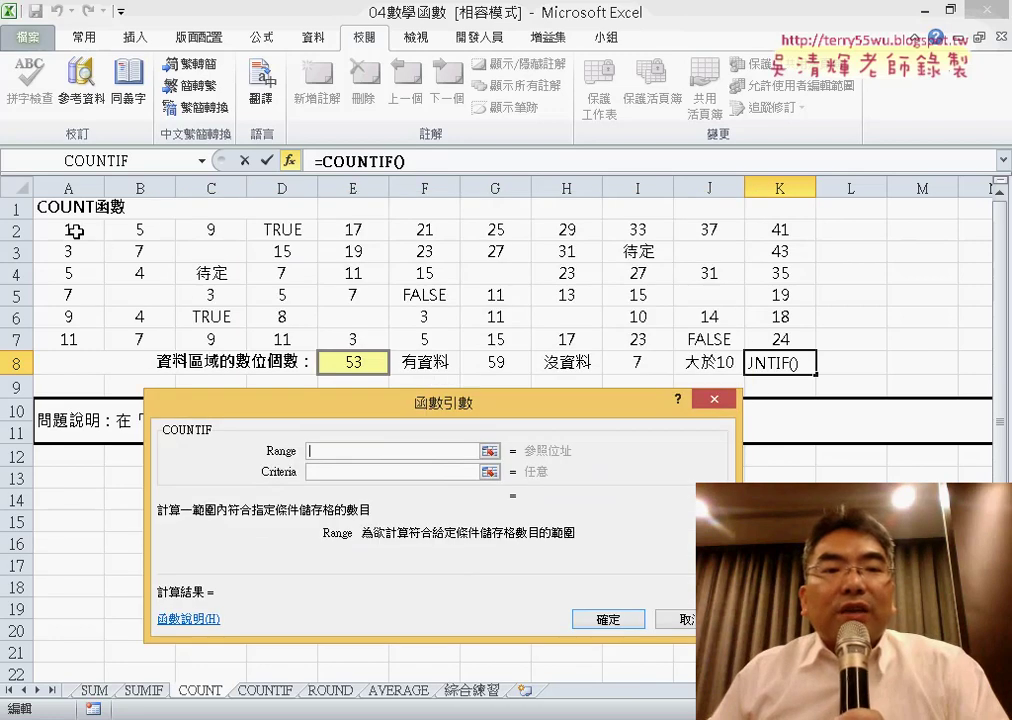
pyautogui.moveTo(75, 231); pyautogui.dragTo(775, 340)
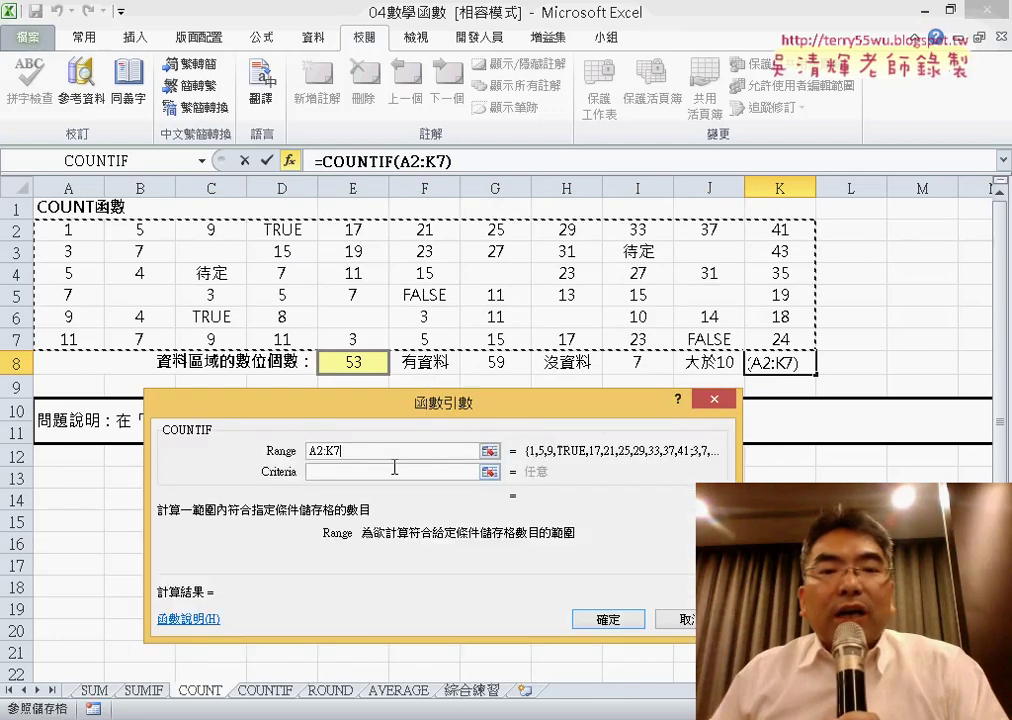
pyautogui.click(357, 472)
pyautogui.write('>10')
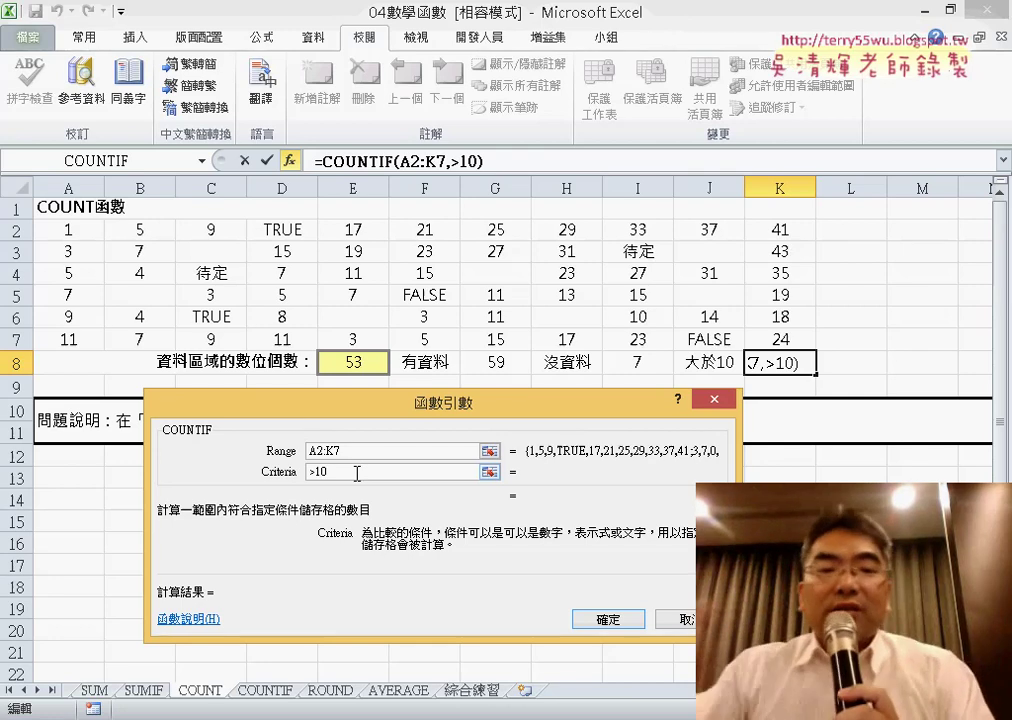
pyautogui.click(379, 455)
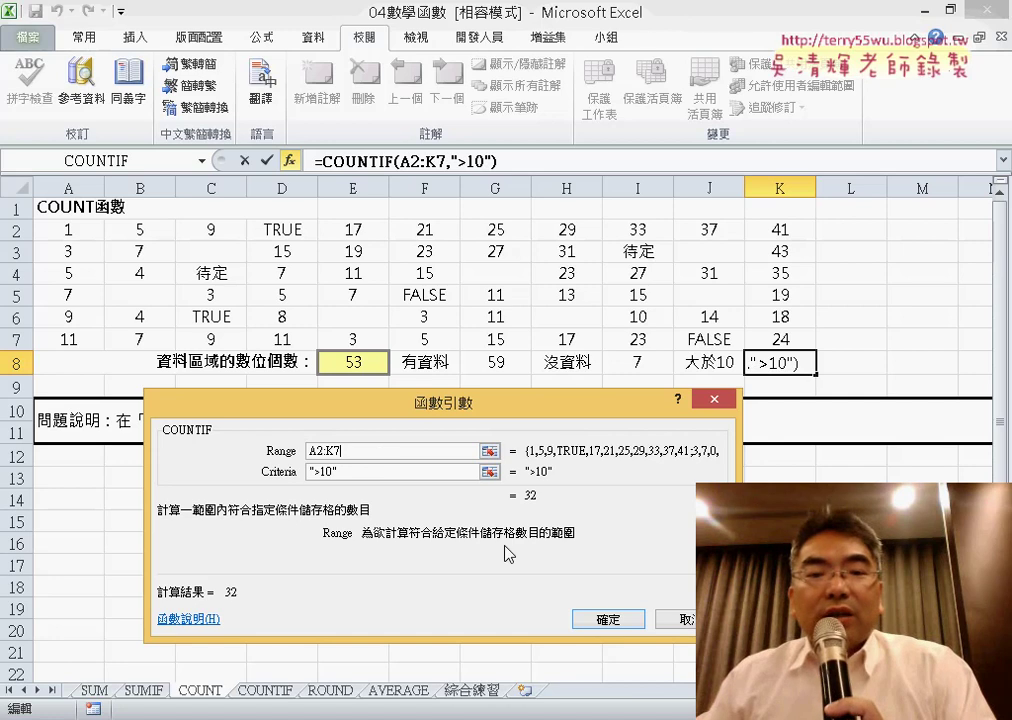
pyautogui.click(626, 615)
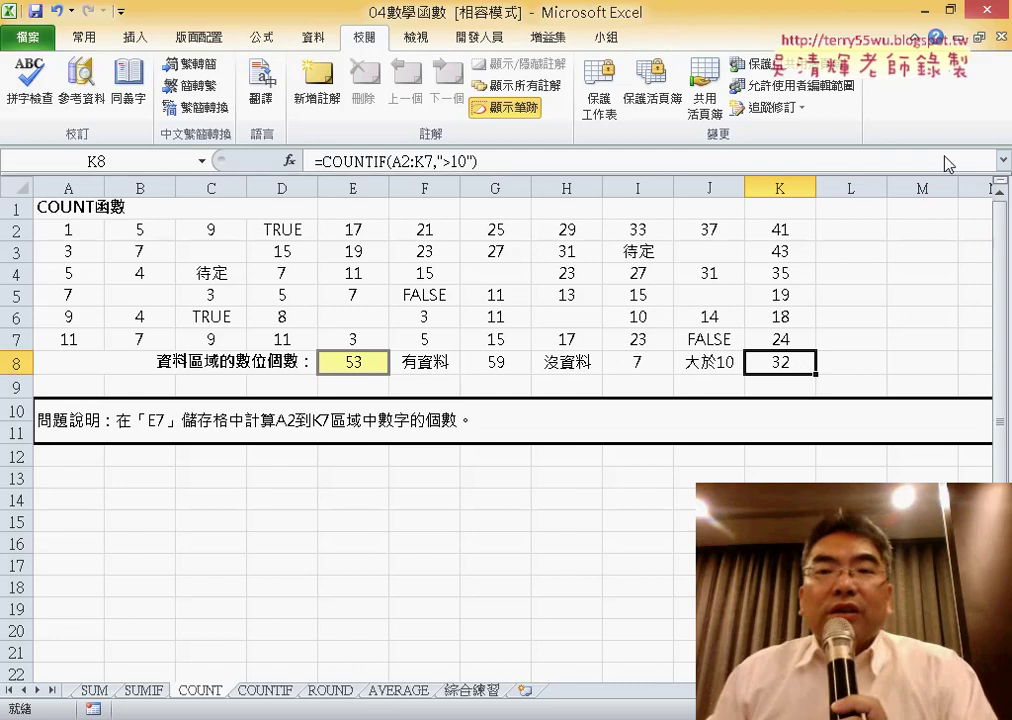
# Minimize Excel and open the 範例_黑名單篩選_ workbook.
pyautogui.click(928, 10)
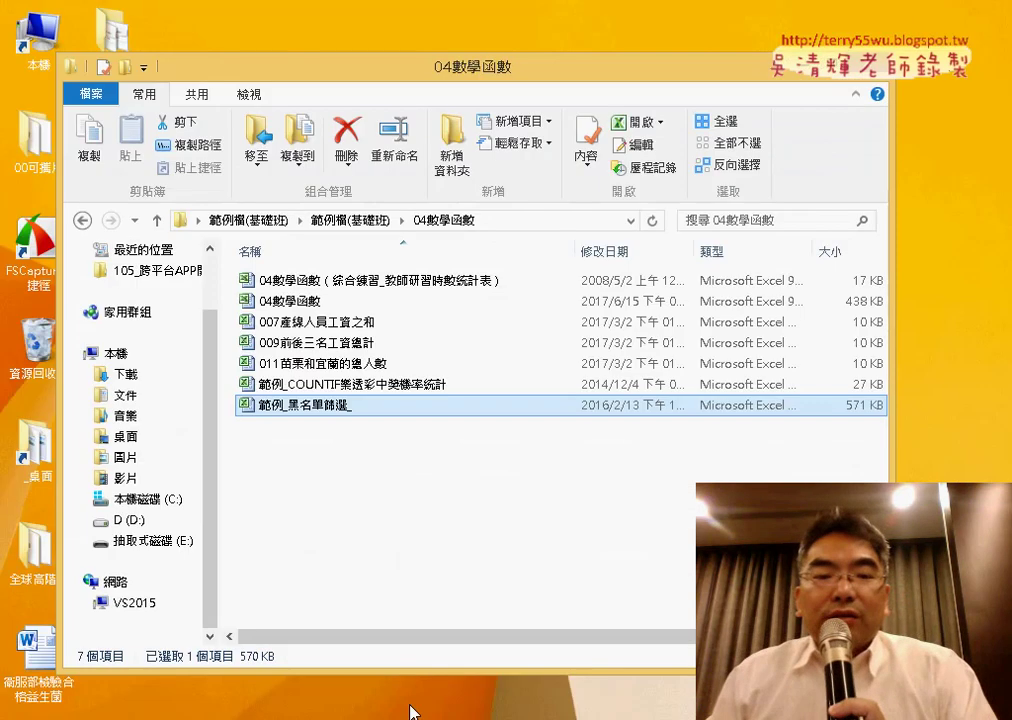
pyautogui.click(264, 716)
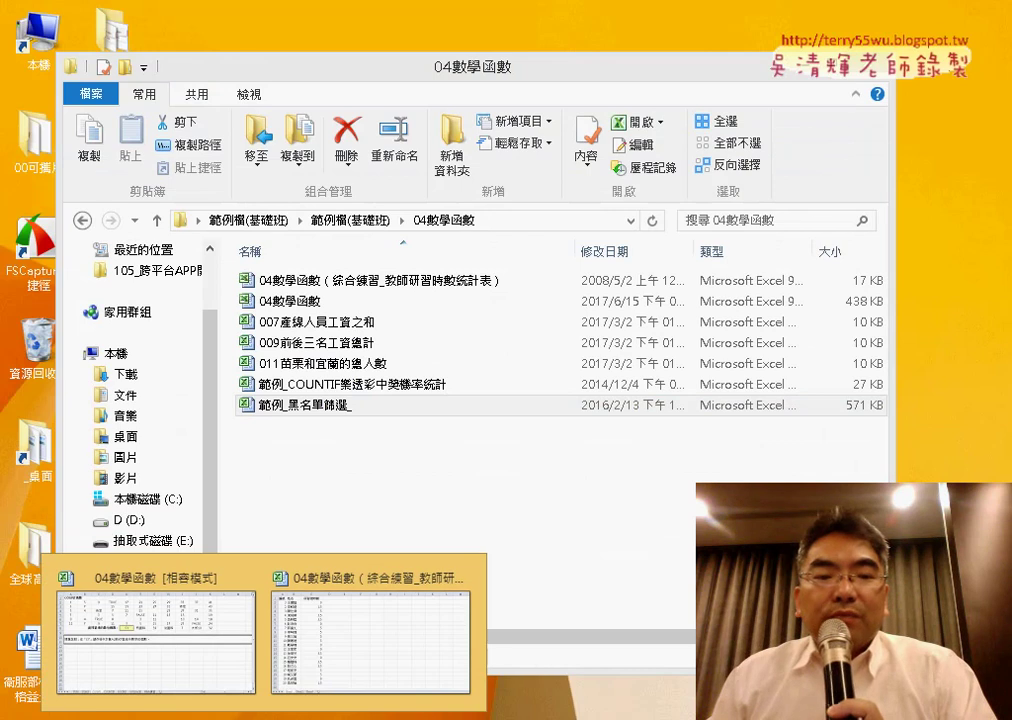
pyautogui.doubleClick(334, 405)
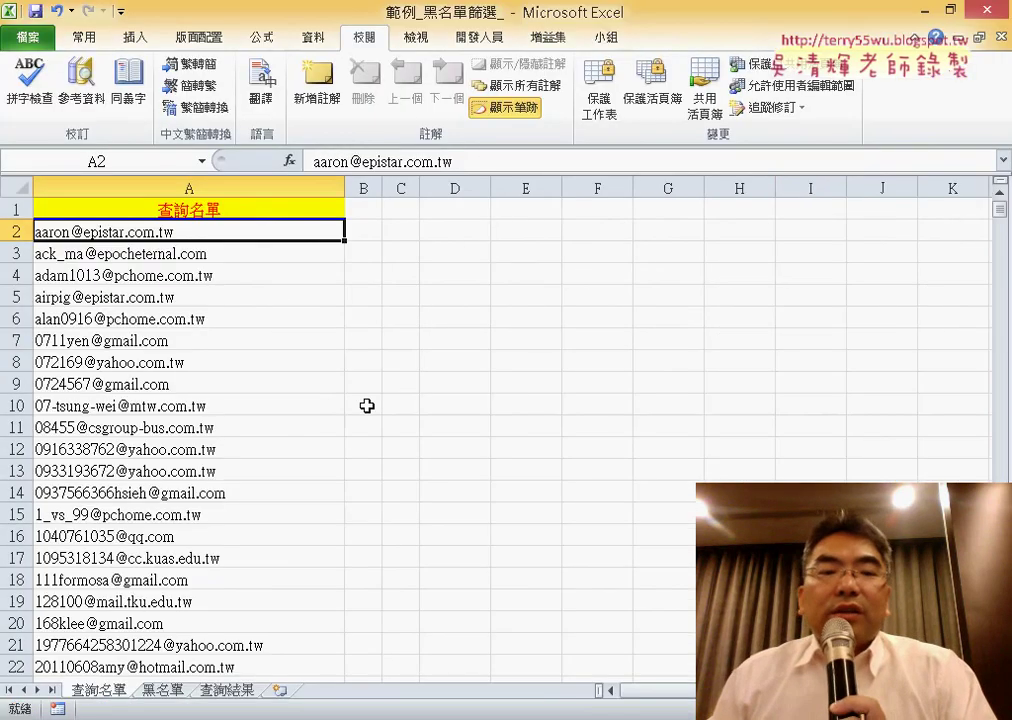
pyautogui.click(163, 690)
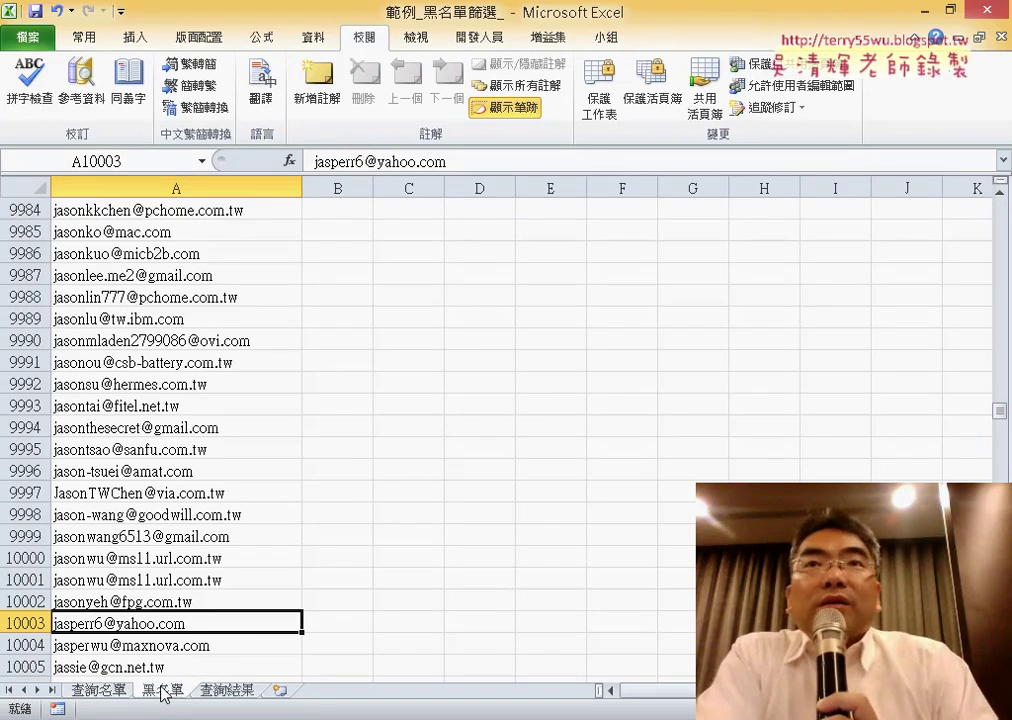
pyautogui.click(110, 691)
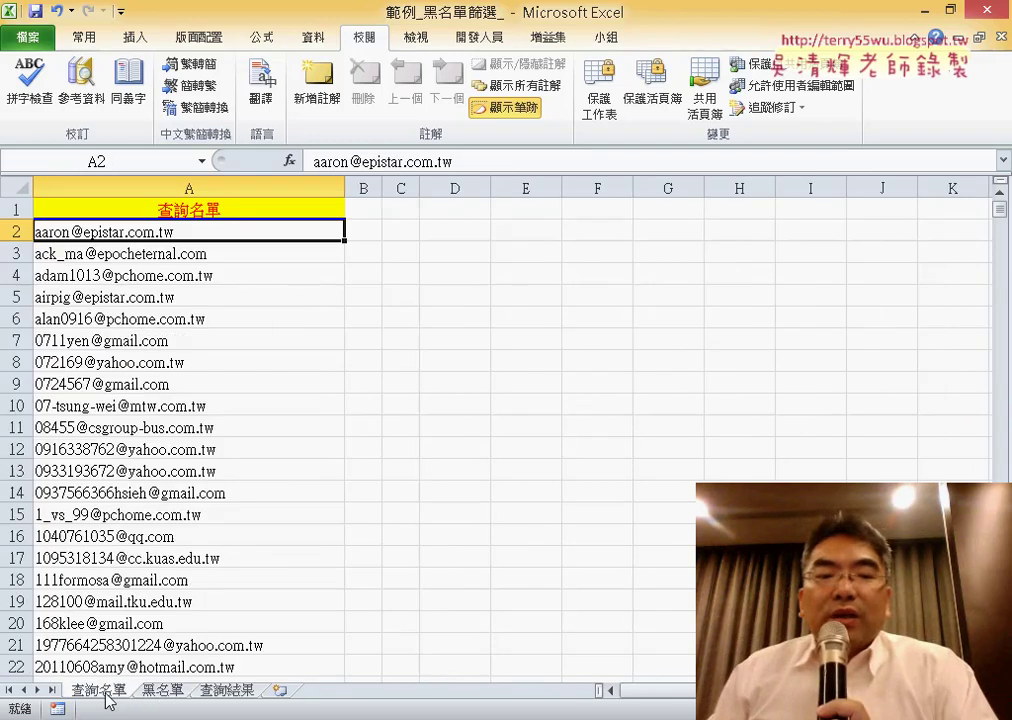
pyautogui.click(167, 693)
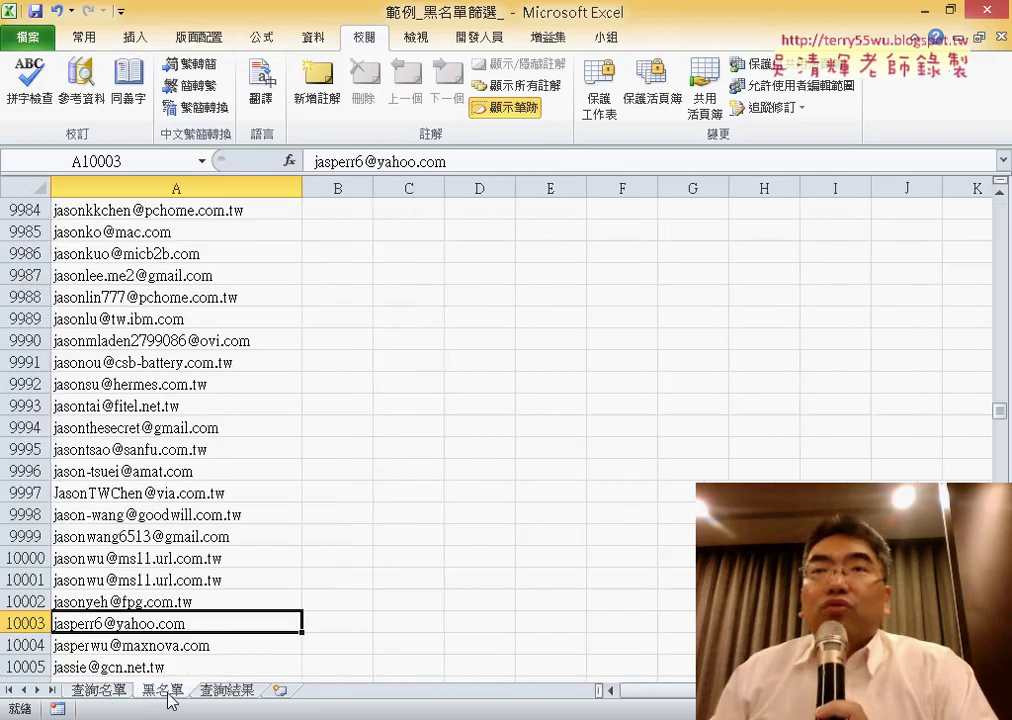
pyautogui.click(113, 692)
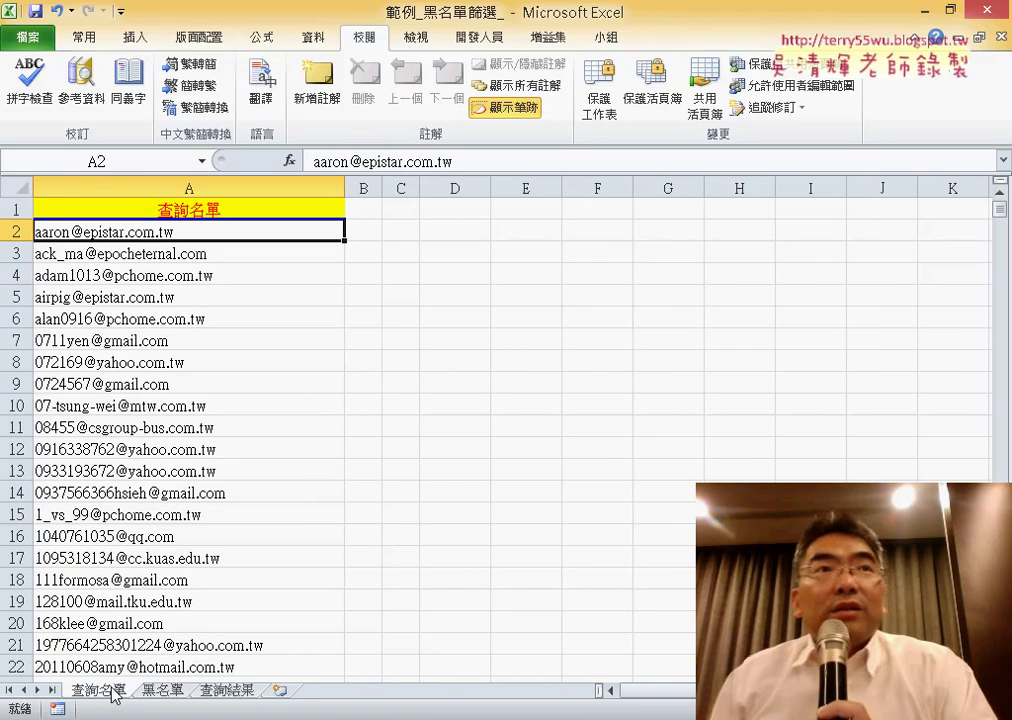